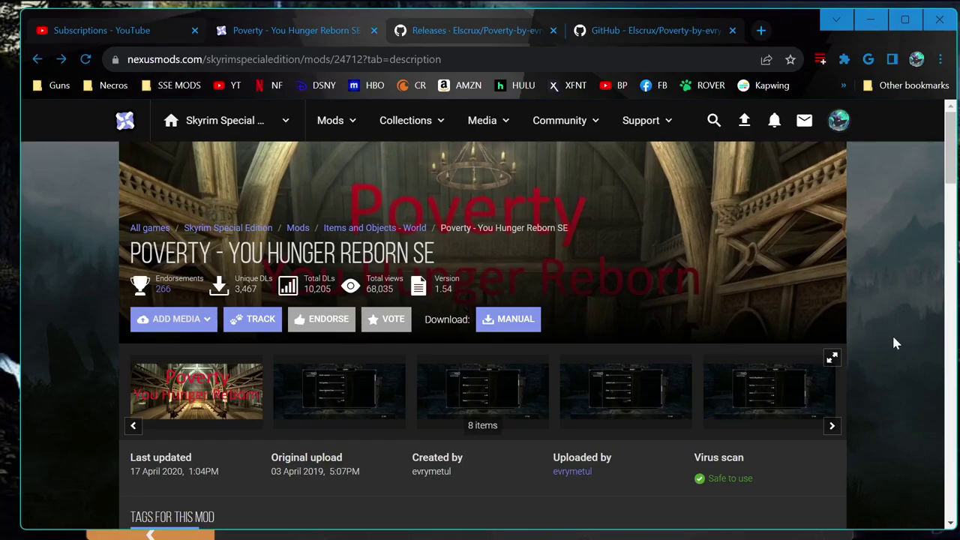
Step: Browse the Poverty SE mod page and enlarge the second MCM gallery screenshot
scroll(892, 343, down, 2)
scroll(412, 382, down, 3)
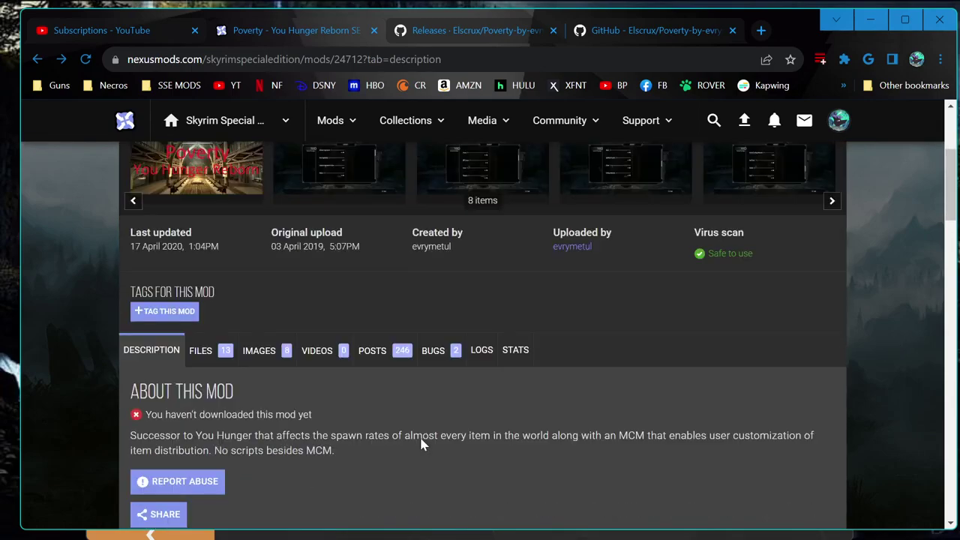
scroll(440, 443, down, 4)
scroll(403, 435, up, 8)
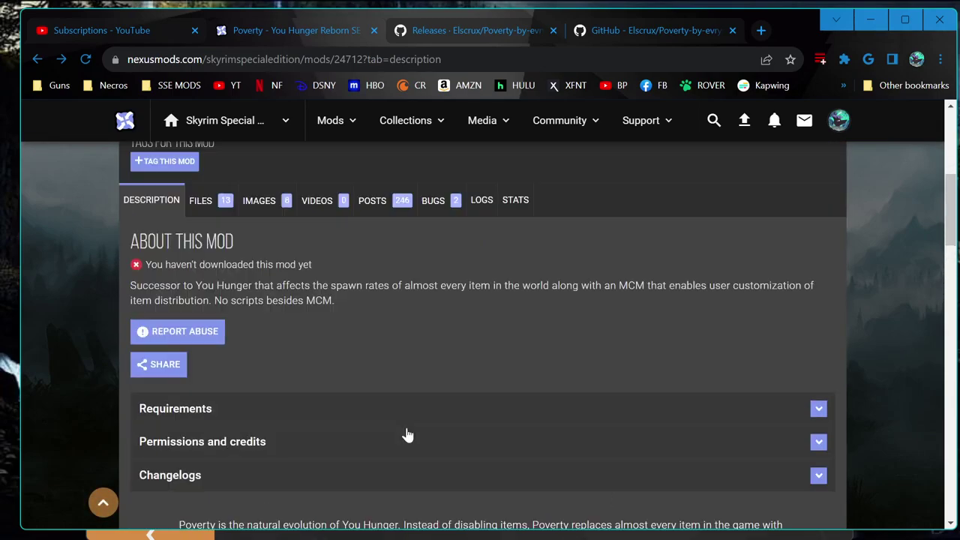
scroll(406, 441, up, 1)
click(356, 398)
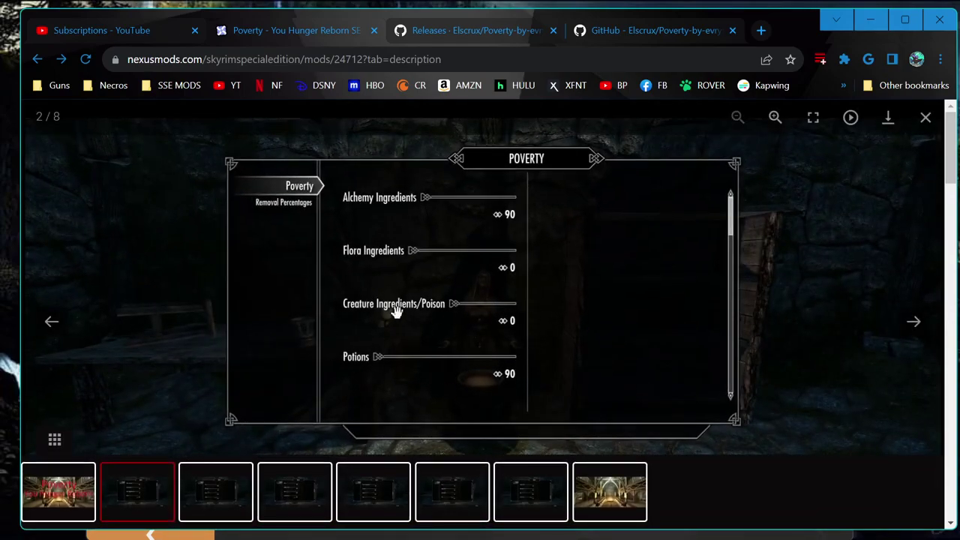
Step: Close the screenshot and search the page for 'merchan'
click(897, 188)
key(ctrl+f)
text(merchan)
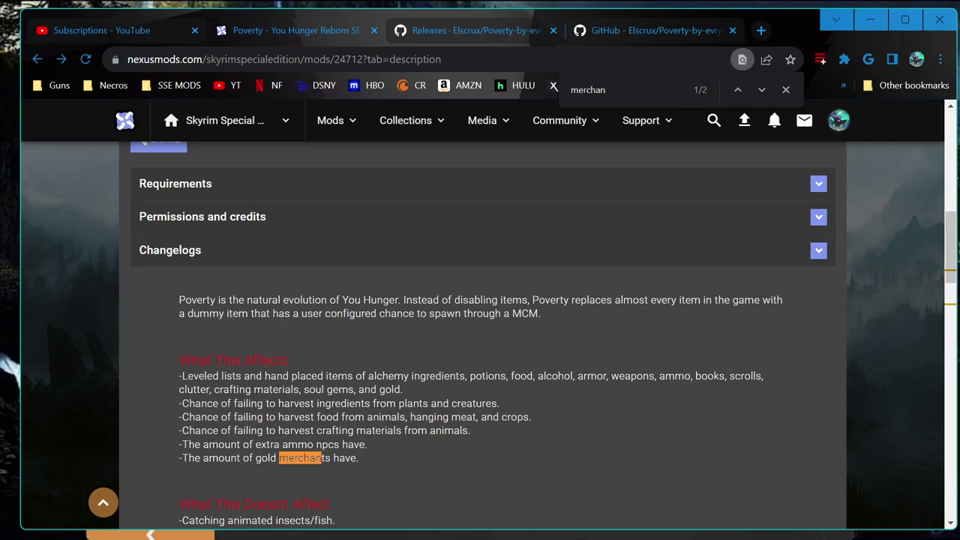
Step: Select the word 'merchants' and read down to the zEdit patcher for Poverty section
double_click(303, 457)
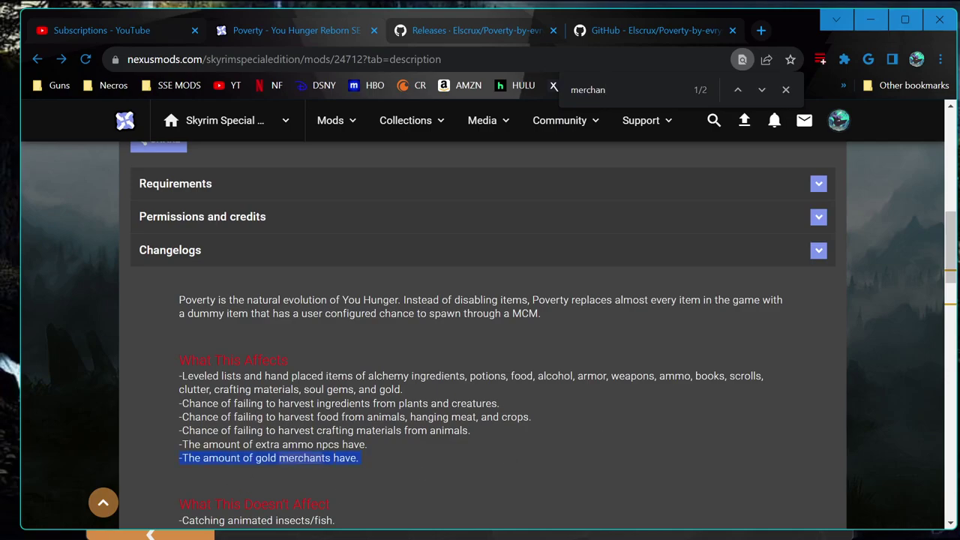
scroll(479, 338, down, 2)
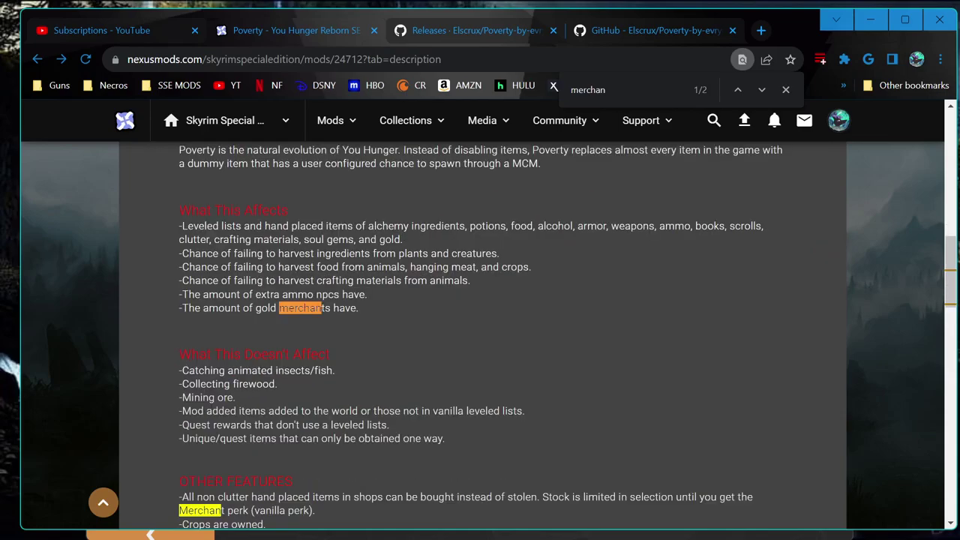
scroll(479, 337, down, 2)
scroll(480, 337, up, 11)
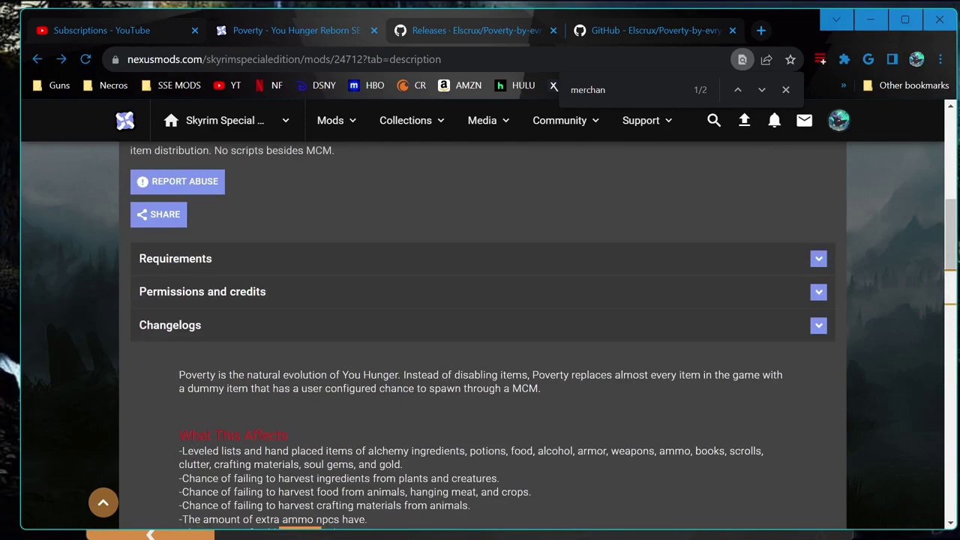
scroll(479, 338, down, 4)
scroll(398, 421, down, 9)
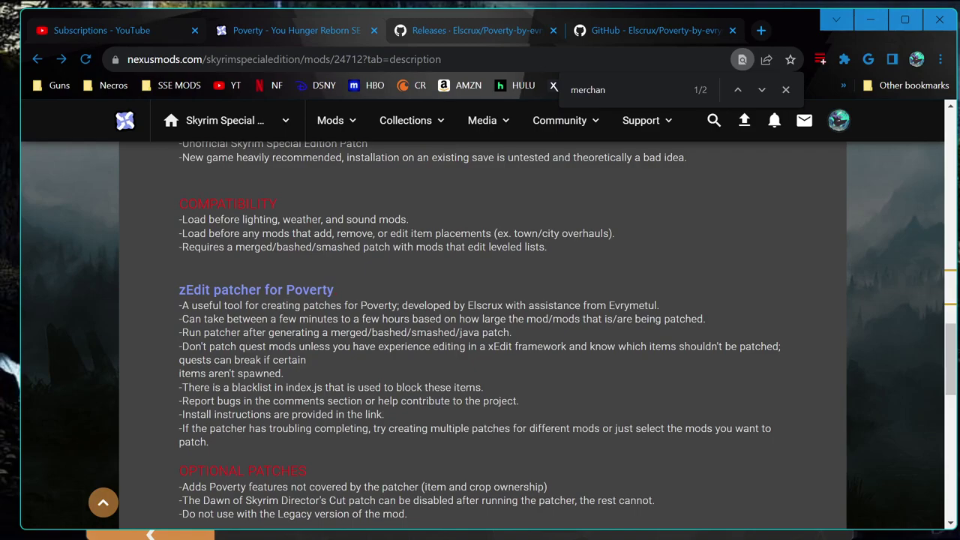
Step: Switch to the Poverty patcher's GitHub repository and scroll to its README Installation section
click(675, 28)
scroll(591, 442, down, 1)
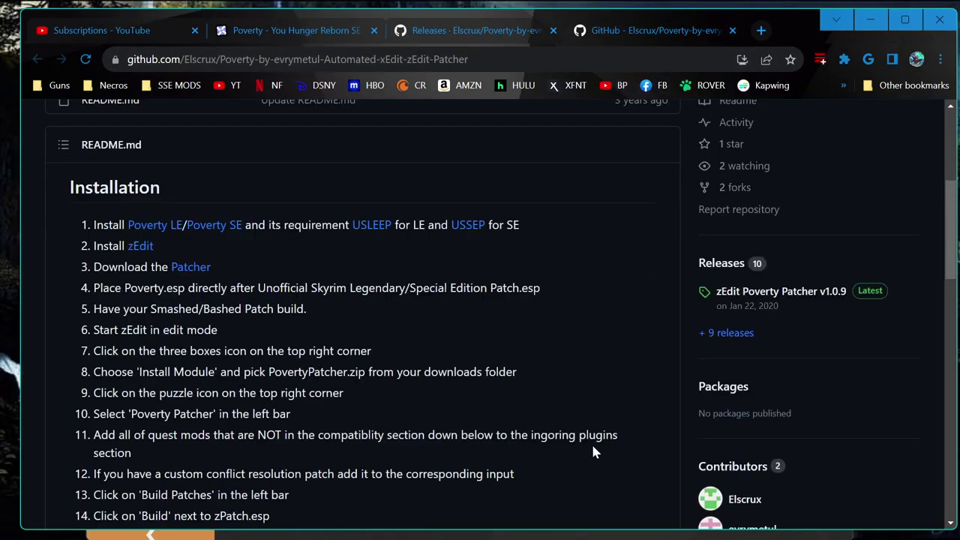
scroll(318, 308, up, 5)
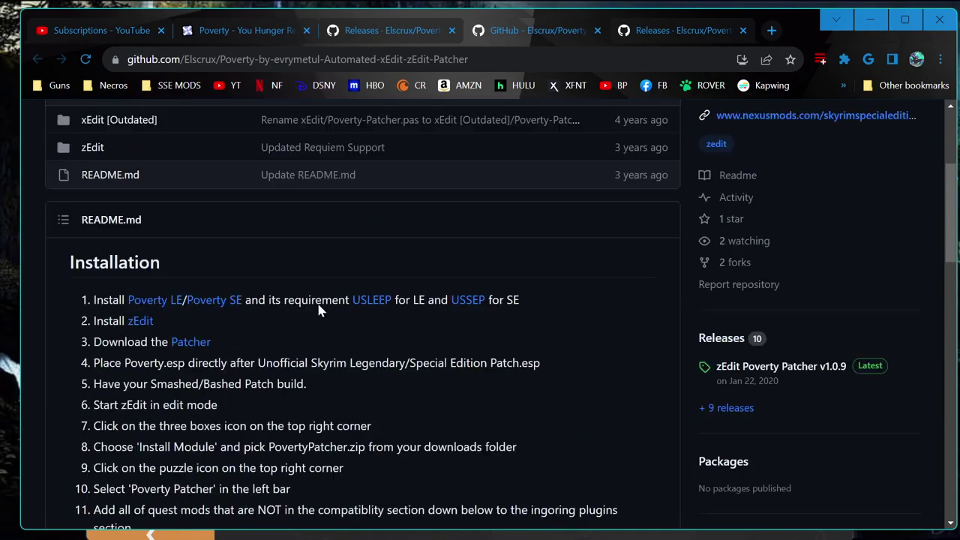
scroll(317, 310, down, 3)
Step: Review Poverty SE's Requirements, then get the main file from the FILES list through the mod manager
click(257, 30)
scroll(203, 311, up, 1)
click(158, 277)
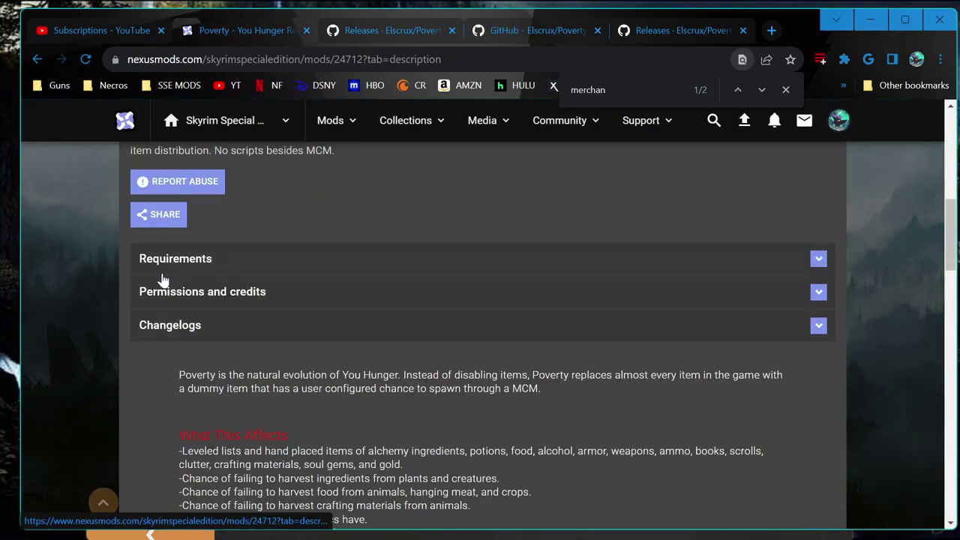
click(211, 268)
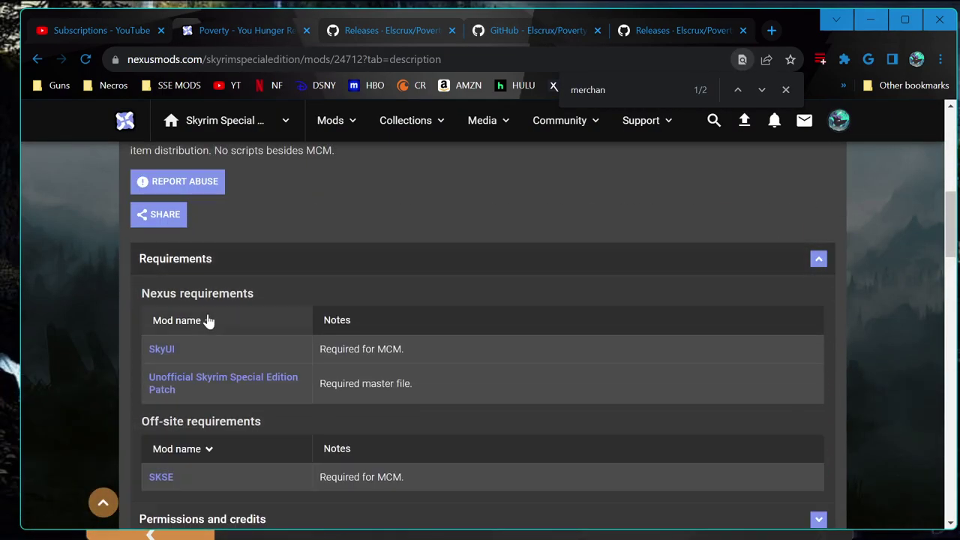
scroll(207, 321, up, 2)
click(210, 211)
scroll(210, 211, down, 2)
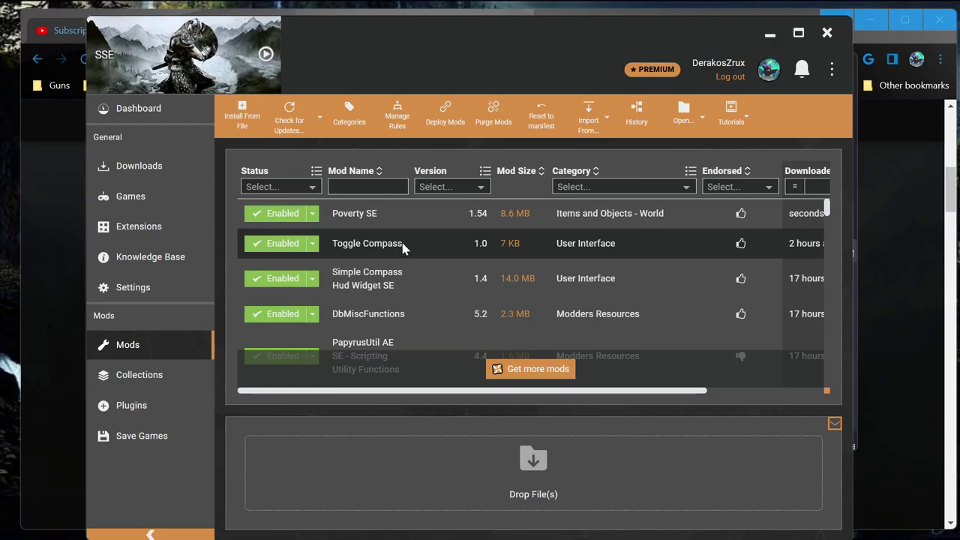
Step: Open the zEdit link from the patcher instructions in a new tab and view the zEdit releases
key(alt+Tab)
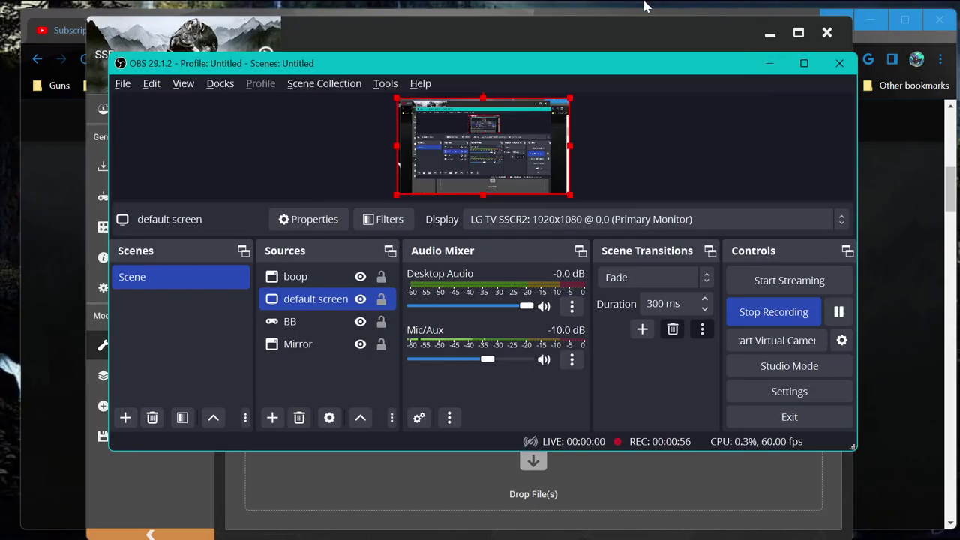
key(alt+Tab)
right_click(139, 324)
click(194, 332)
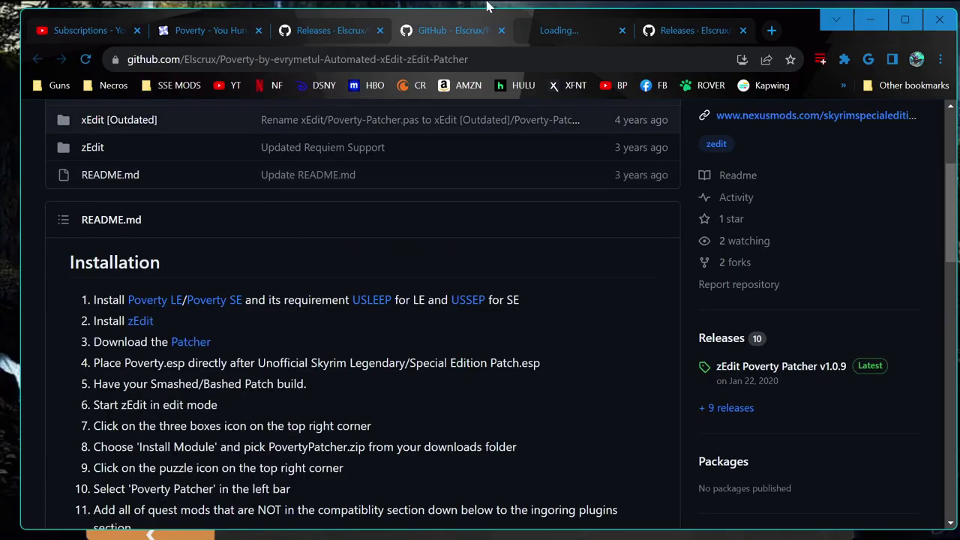
click(569, 27)
scroll(330, 337, down, 3)
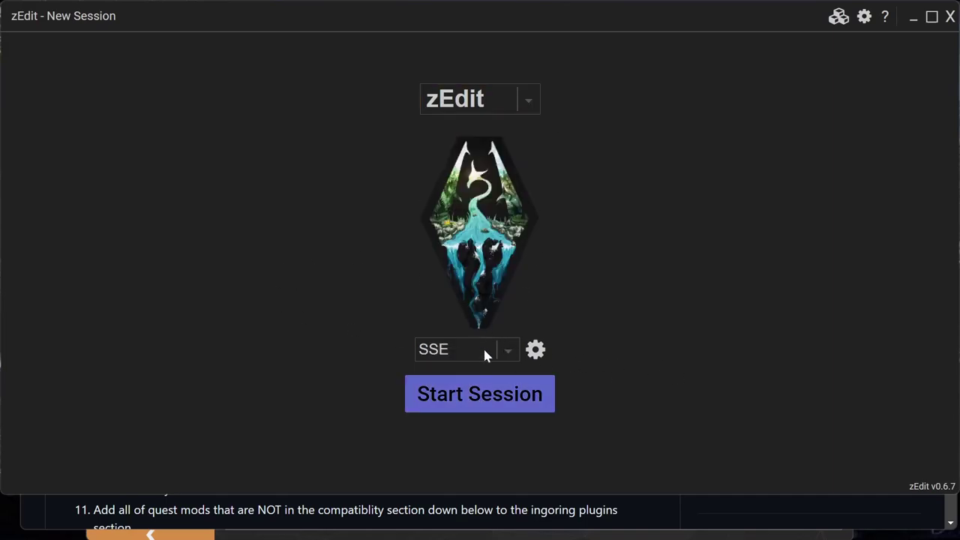
Step: Confirm the SSE game profile points to the Skyrim Special Edition folder, then minimise zEdit
click(536, 349)
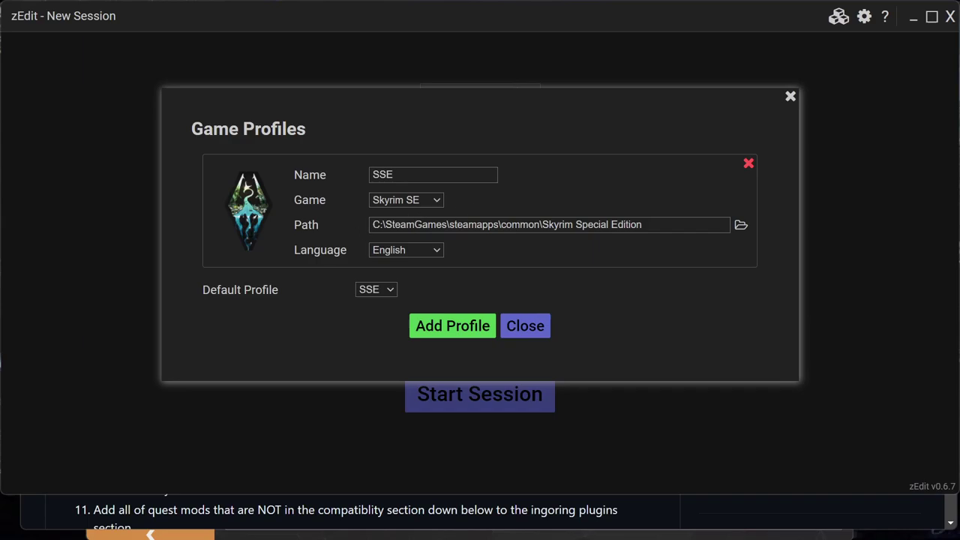
click(525, 325)
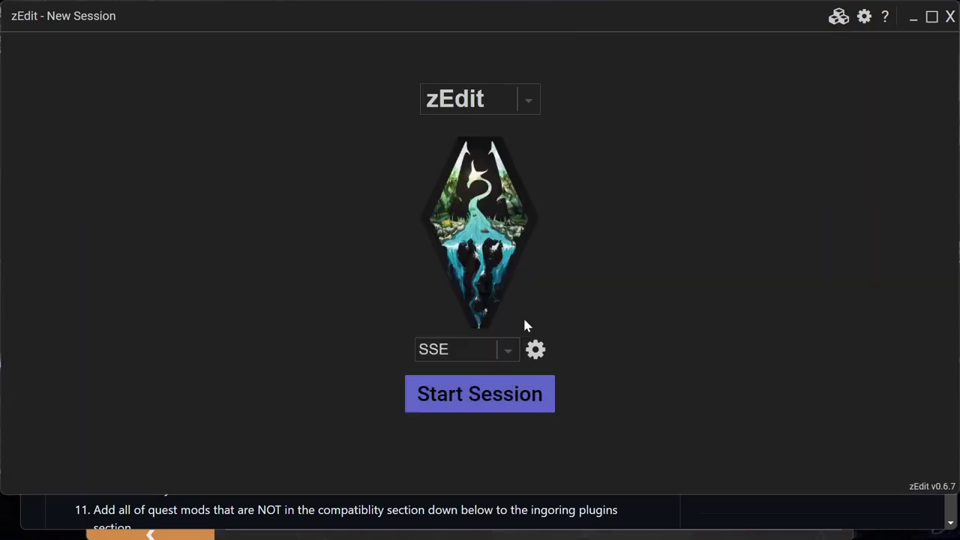
click(917, 22)
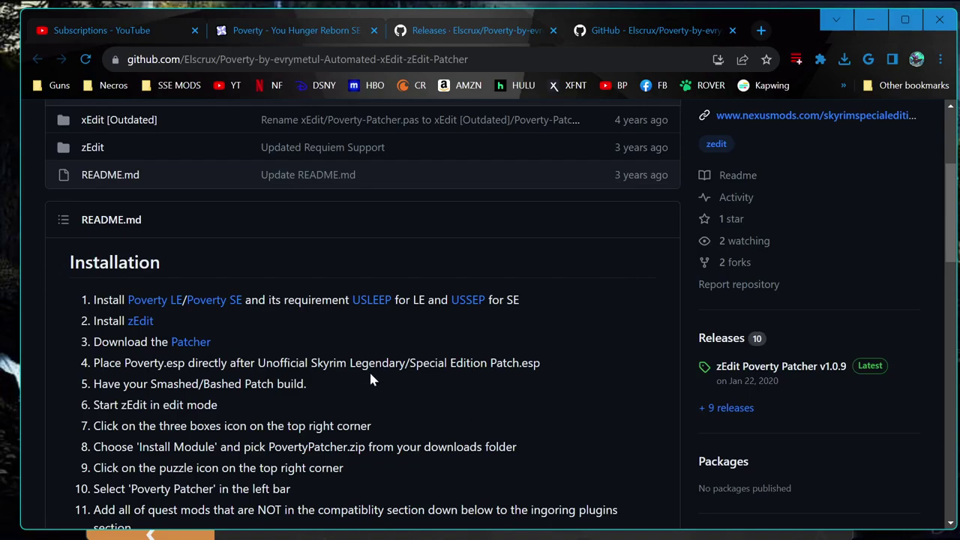
Step: View the Patcher releases page, then go back to the repository README
click(194, 343)
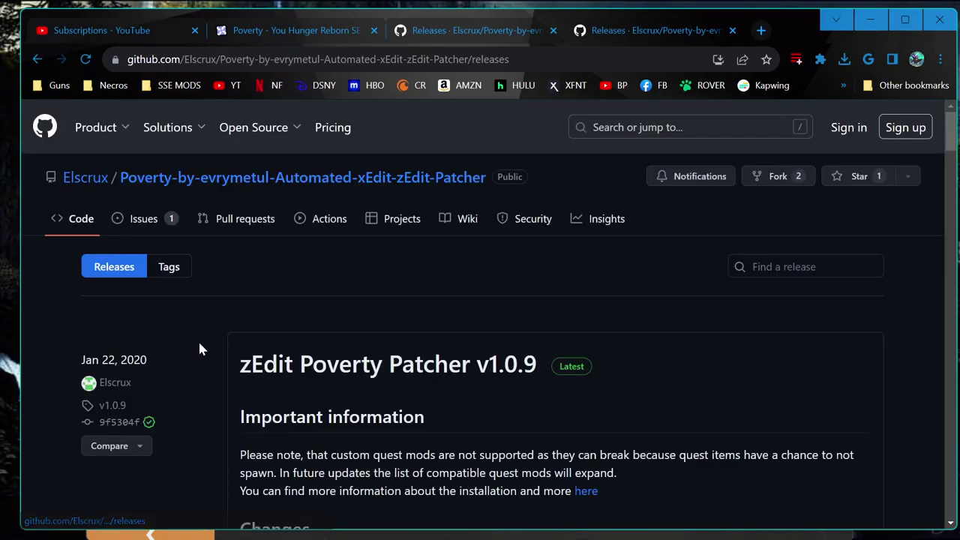
scroll(448, 359, down, 3)
scroll(449, 368, up, 1)
key(alt+Left)
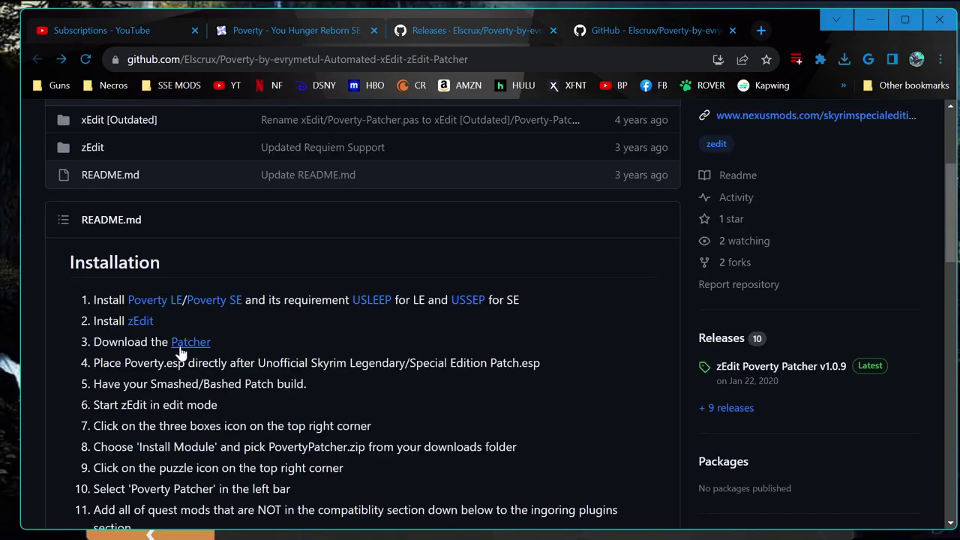
Step: Open the Patcher releases in a new tab and check Poverty.esp's load order in Vortex
right_click(180, 352)
click(248, 180)
click(682, 30)
click(574, 30)
scroll(460, 192, down, 1)
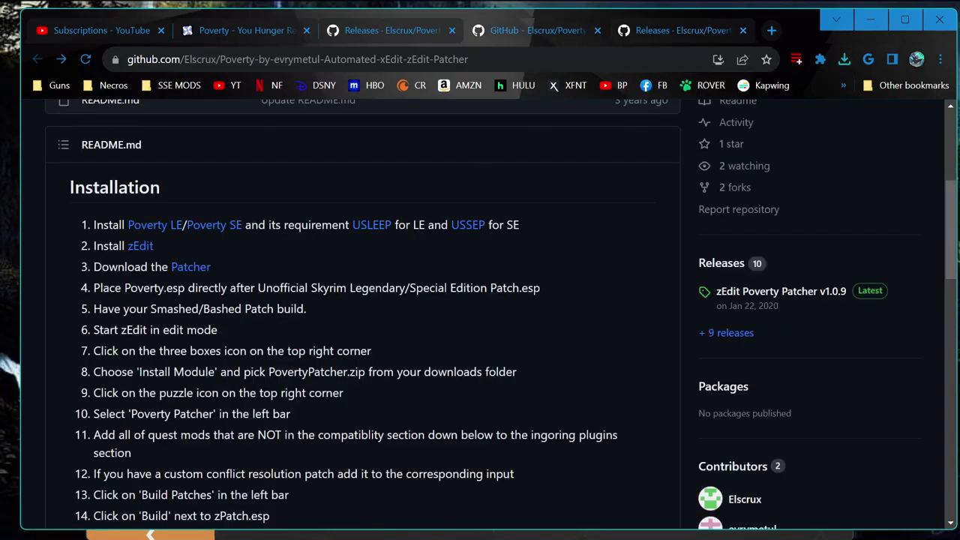
key(alt+Tab)
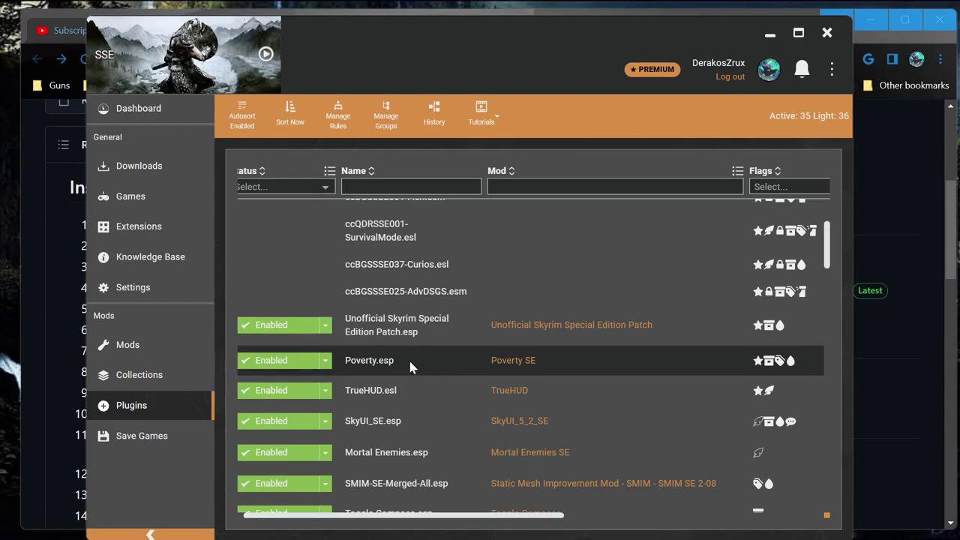
Step: Bring the browser and zEdit forward, ending on the GitHub patcher README
click(27, 284)
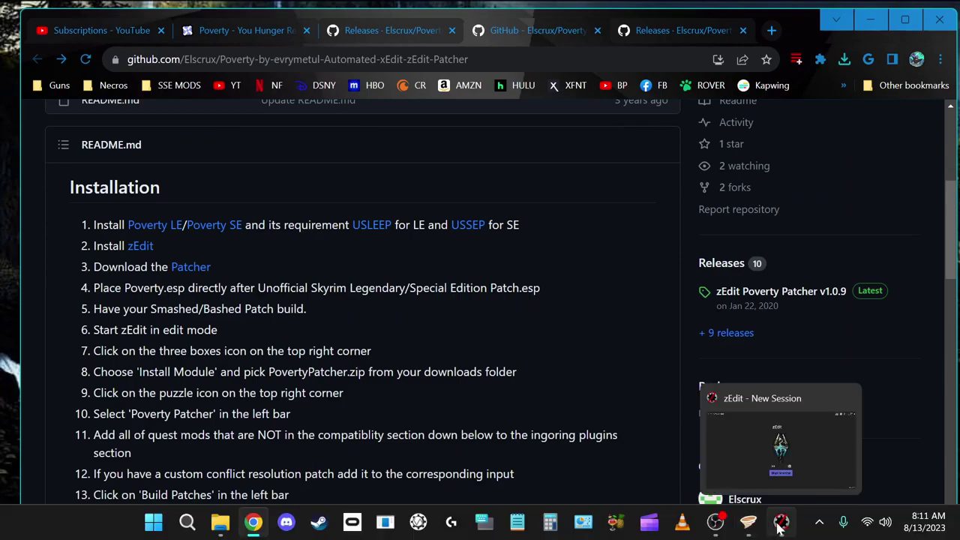
click(781, 521)
key(alt+Tab)
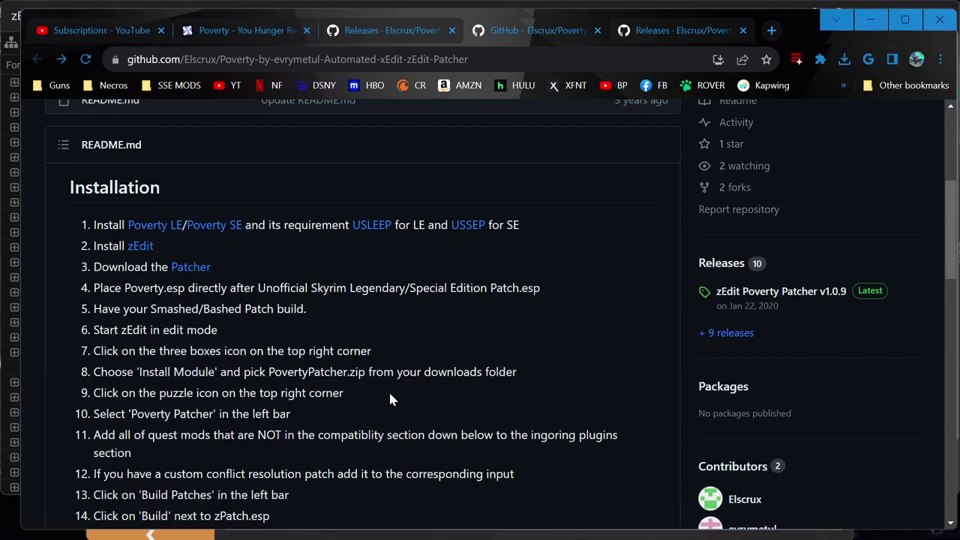
Step: Start installing a new module from zEdit's Installed Modules to open the file picker
key(alt+Tab)
click(567, 308)
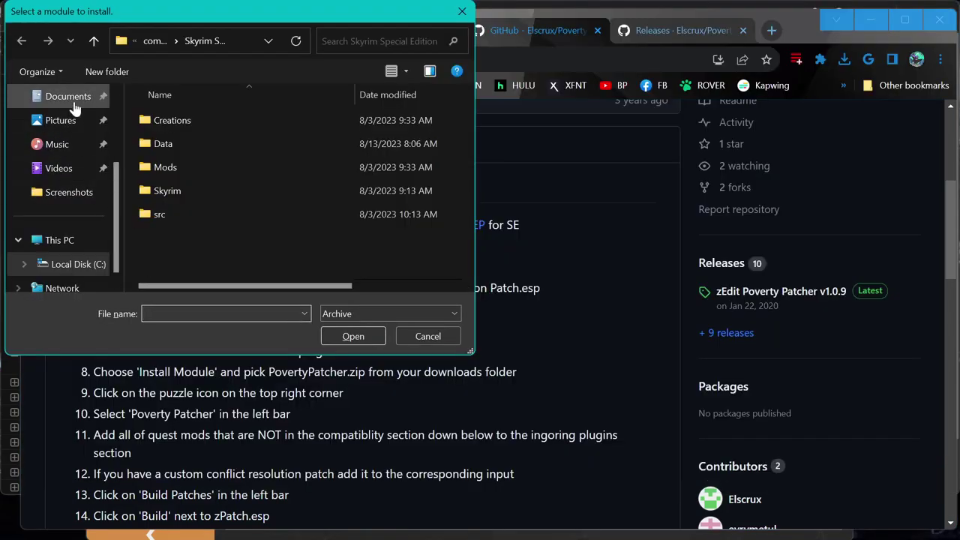
scroll(75, 117, up, 1)
Step: Read the README's Compatibility section listing quest mods already compatible with the patcher
key(alt+Tab)
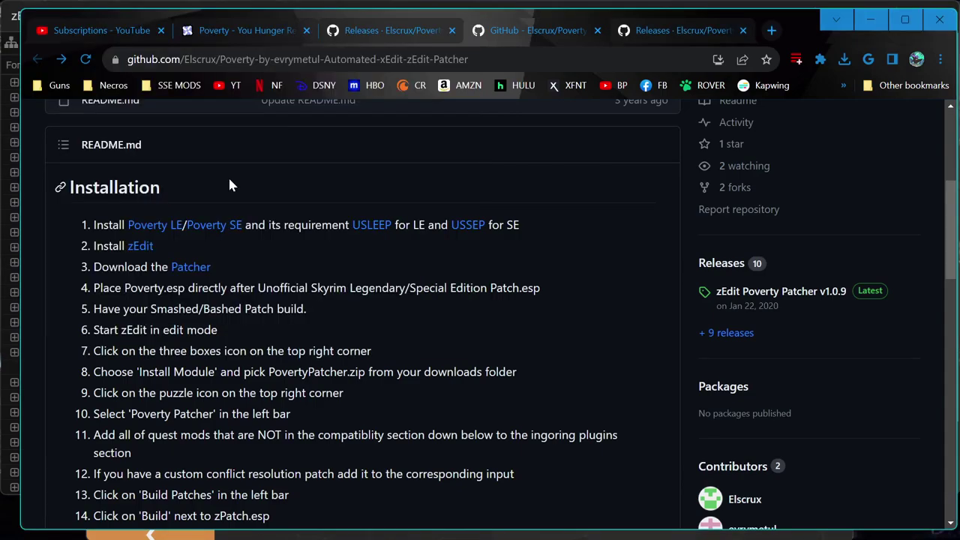
scroll(334, 300, down, 5)
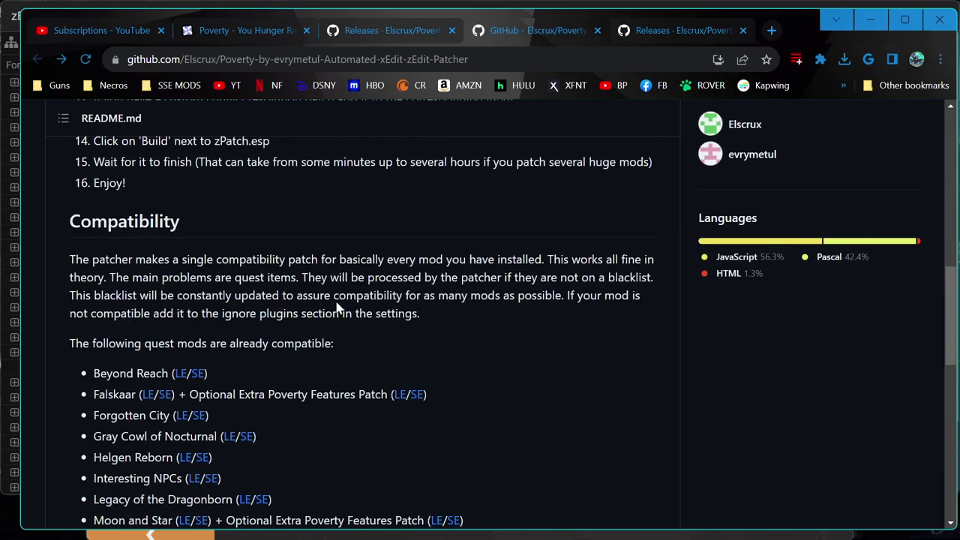
scroll(335, 305, up, 3)
scroll(335, 253, down, 4)
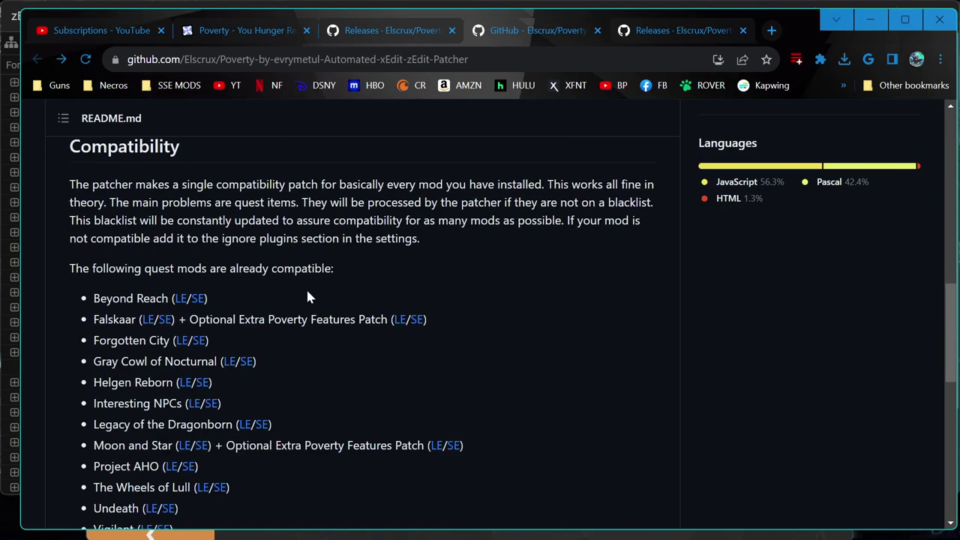
Step: Build zPatch.esp with the Poverty Patcher until it reports 1 patch built, All Done
scroll(306, 297, down, 6)
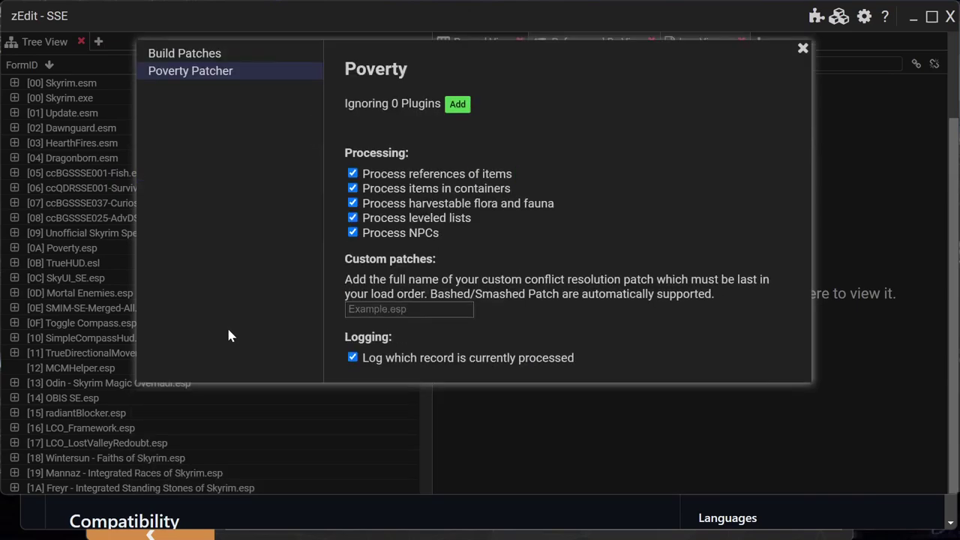
click(201, 130)
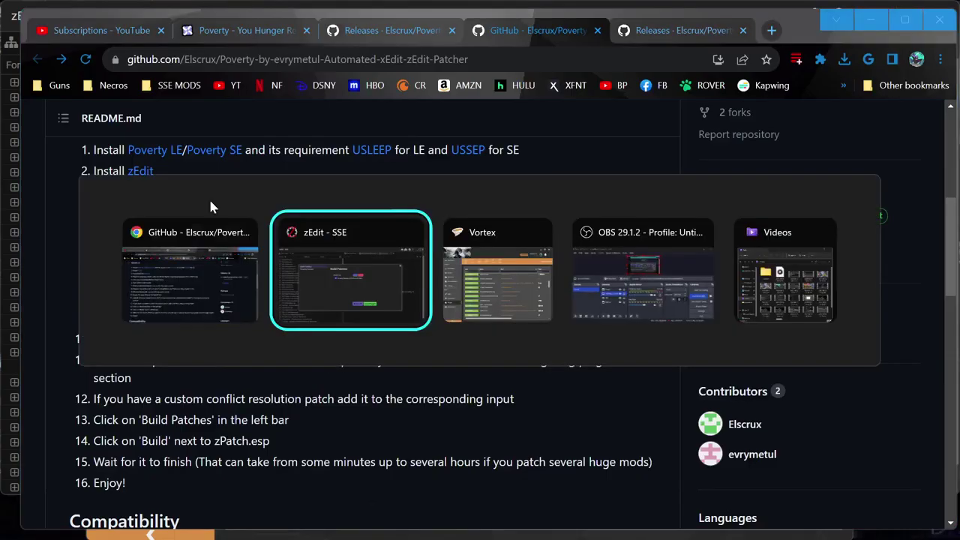
key(alt+Tab)
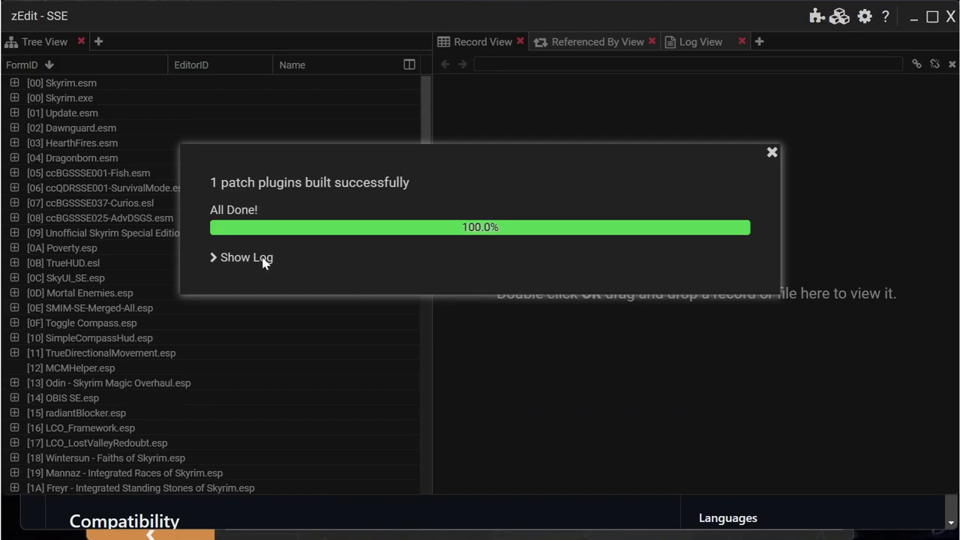
Step: Review the Poverty build log, then exit zEdit, saving zPatch.esp
click(241, 257)
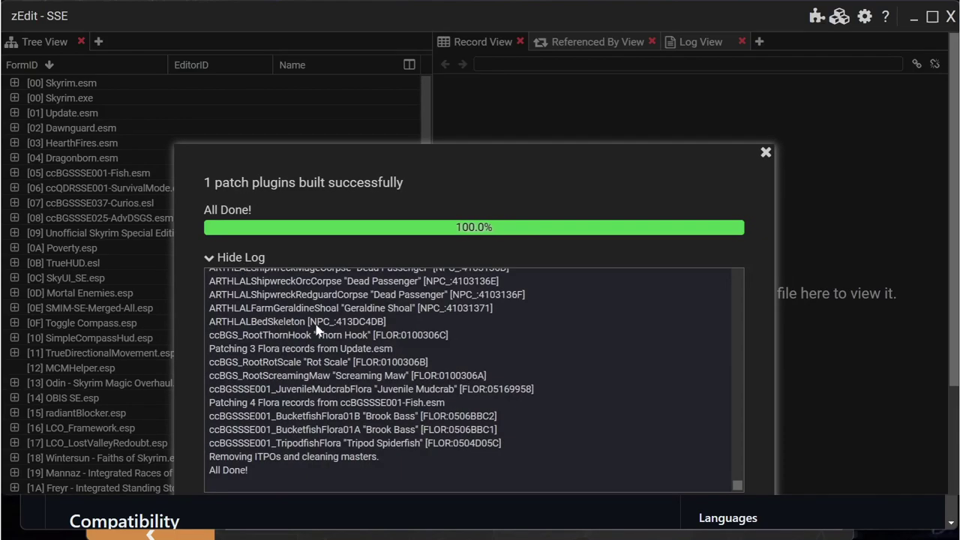
scroll(285, 347, up, 15)
scroll(359, 346, up, 20)
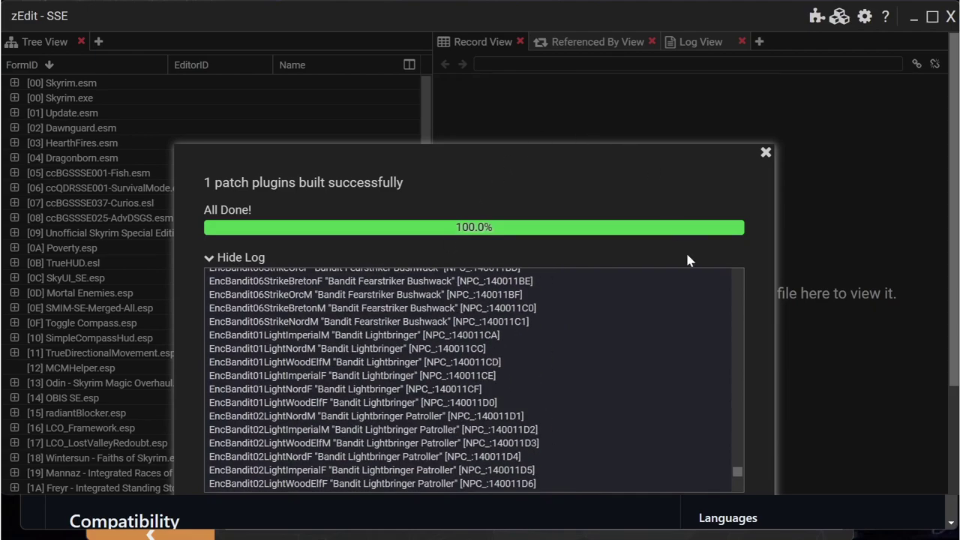
click(766, 153)
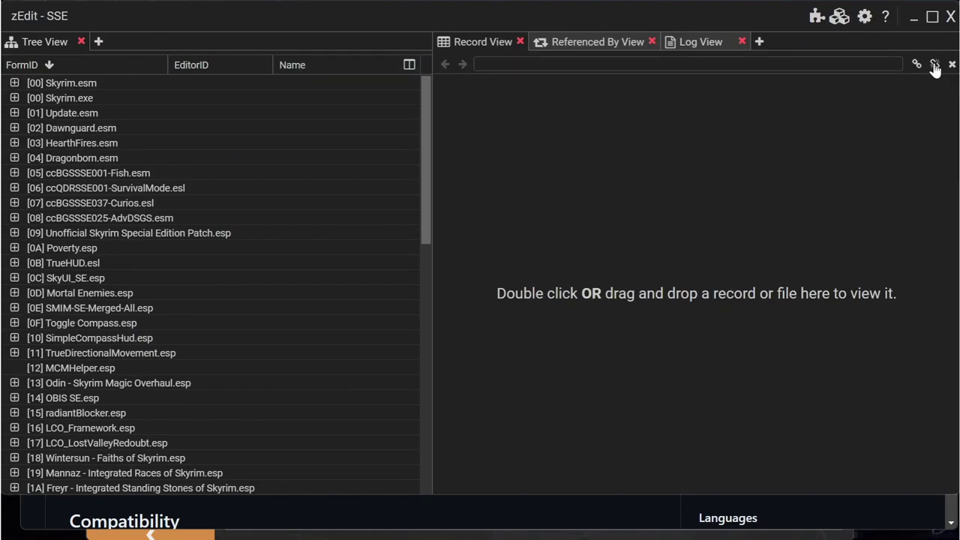
click(948, 18)
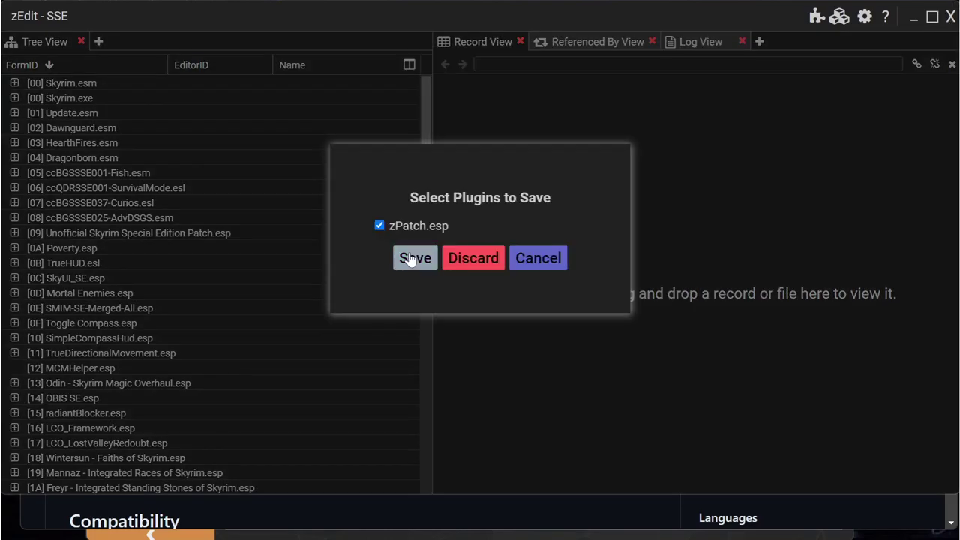
click(411, 258)
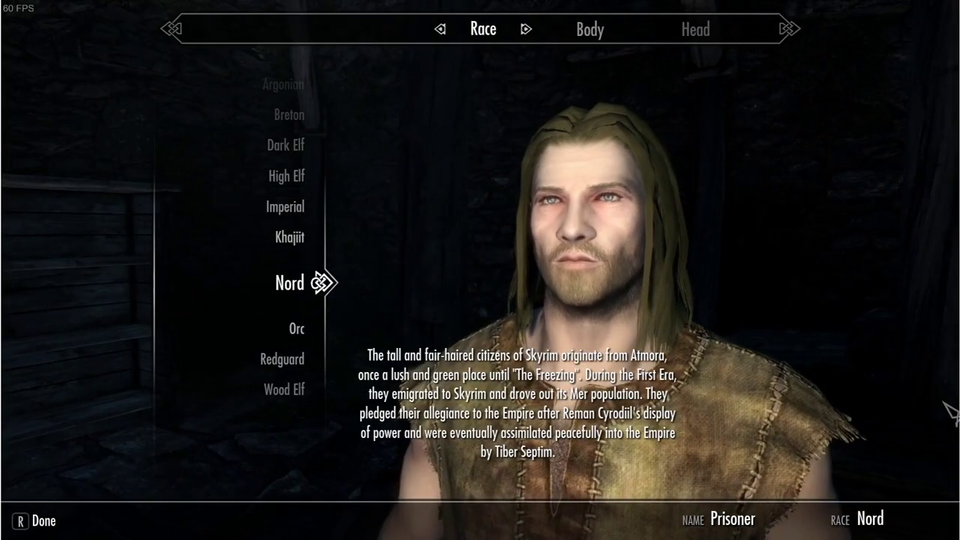
Step: Finish creating the Nord character and name it 'Zrux'
key(r)
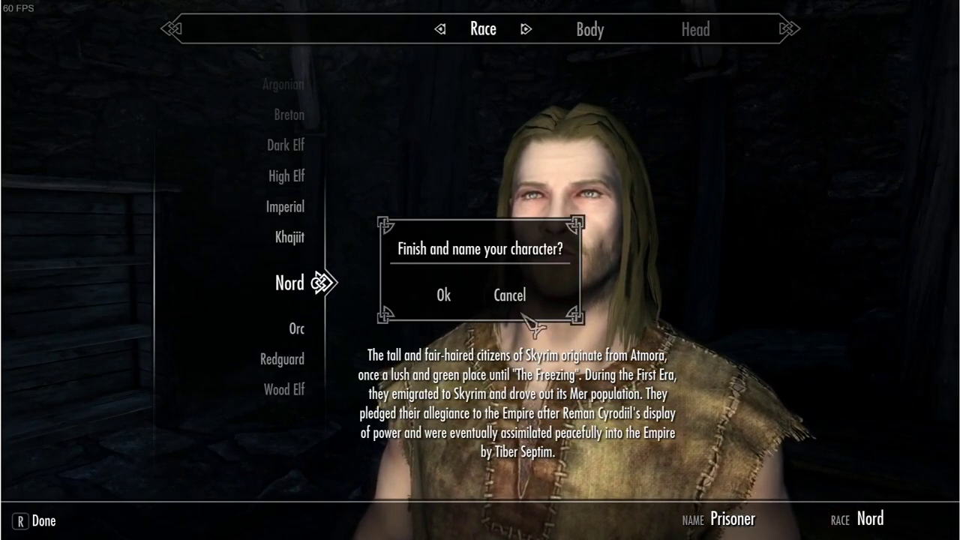
click(447, 294)
text(Zrux)
key(Return)
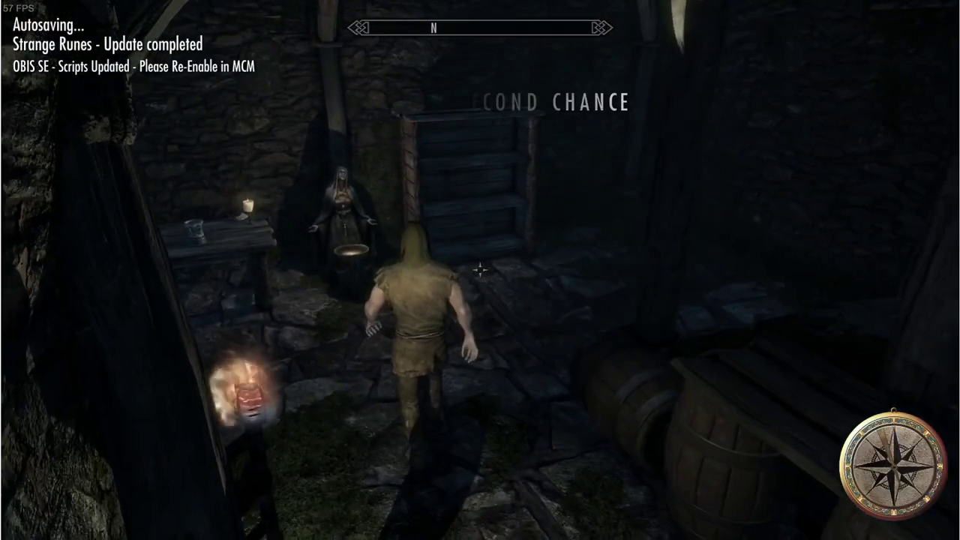
Step: Equip the Toggle Compass power from the Magic menu
mouse_move(480, 269)
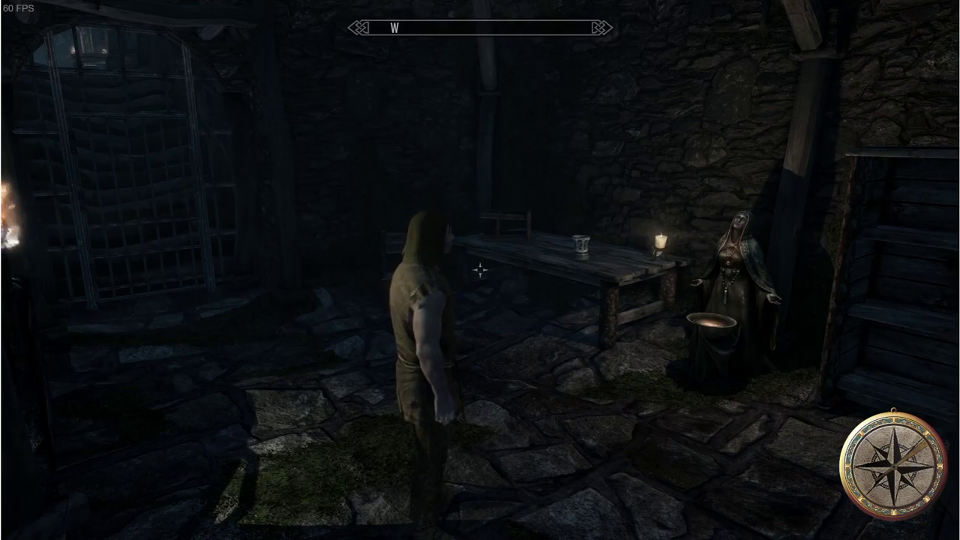
key(p)
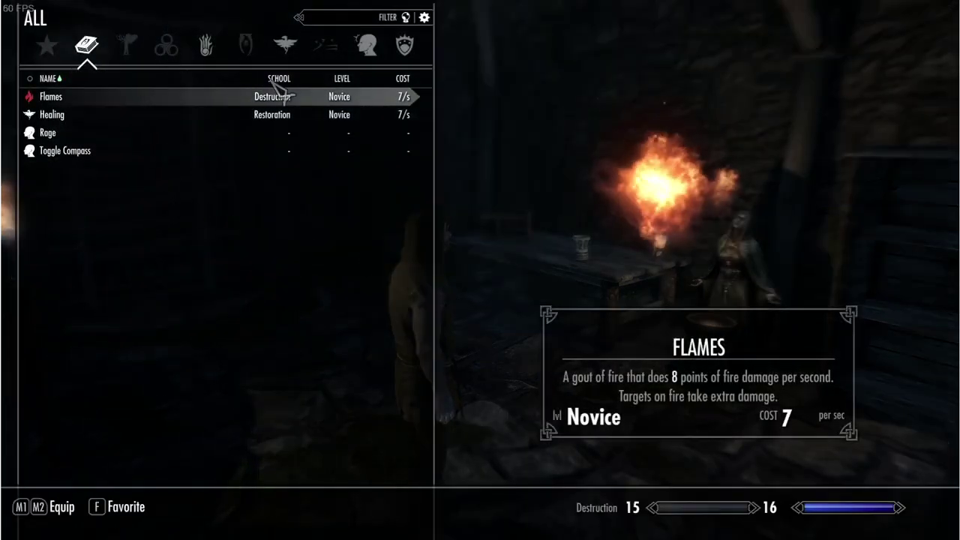
click(96, 148)
key(Tab)
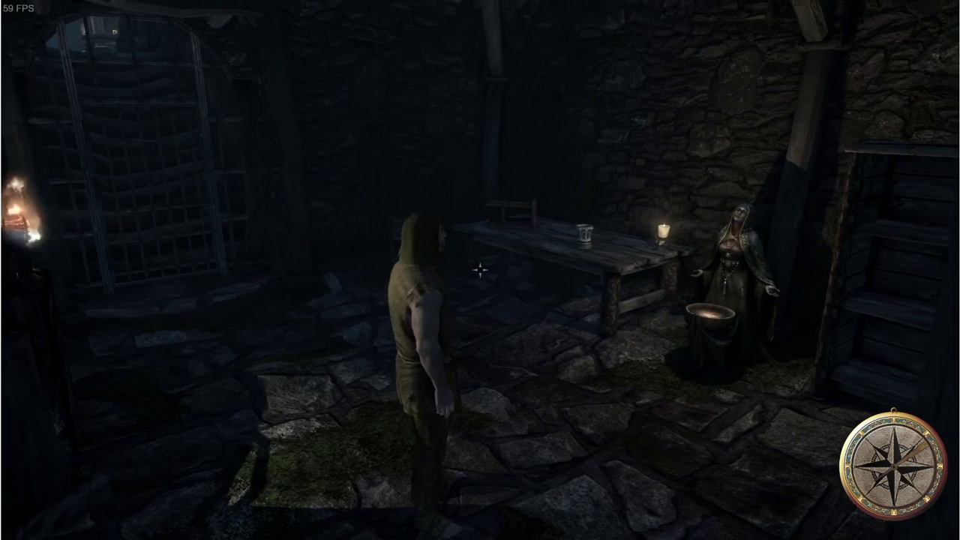
Step: Open Poverty's Mod Configuration page and scroll down its Removal Percentages list
key(j)
click(709, 54)
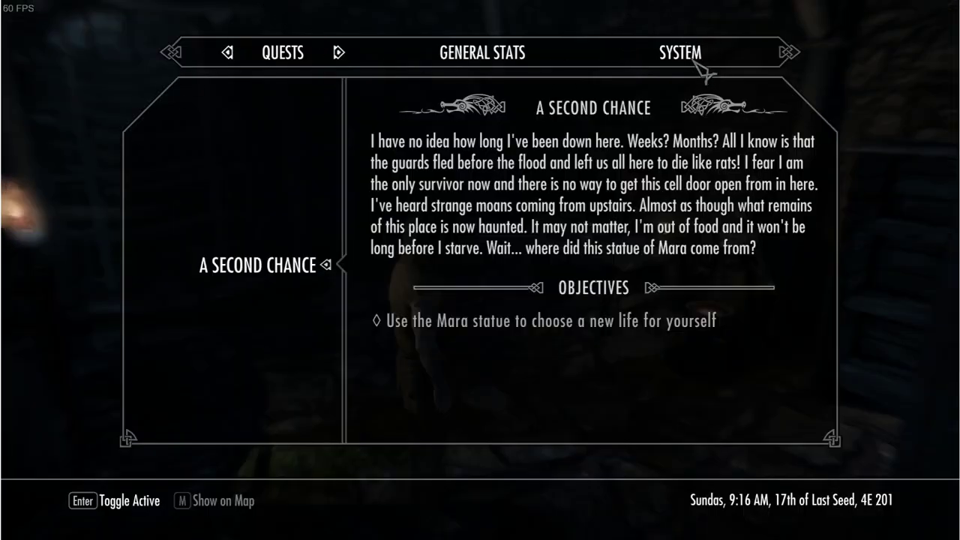
click(225, 210)
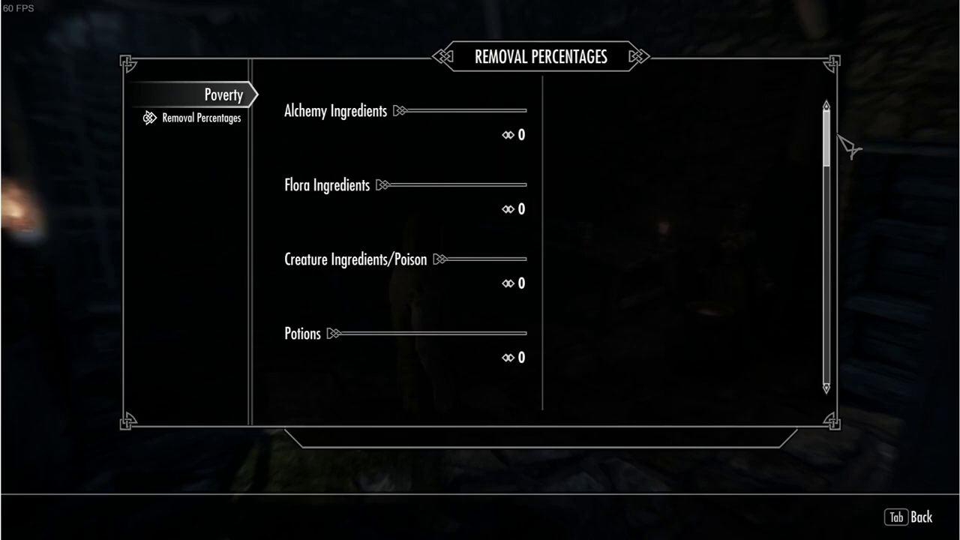
scroll(824, 136, down, 1)
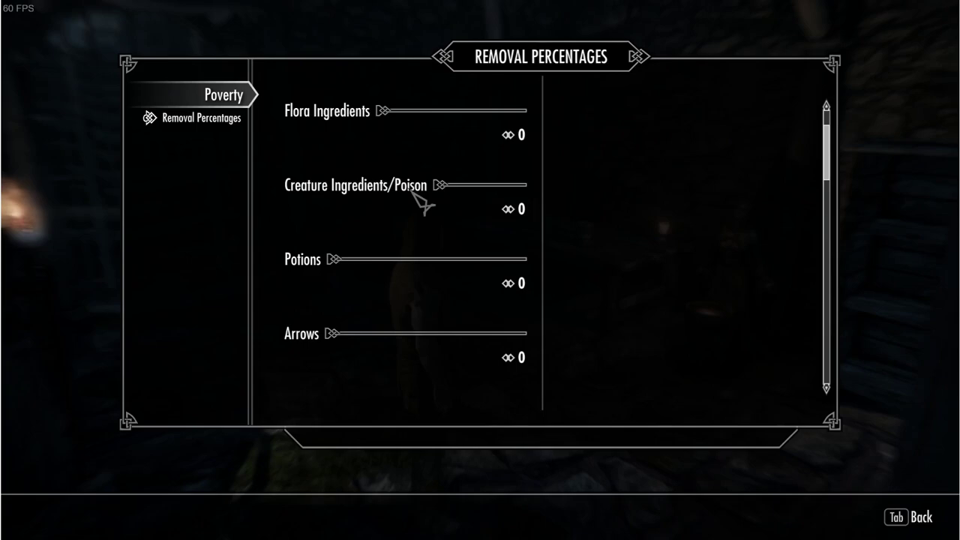
scroll(422, 207, down, 4)
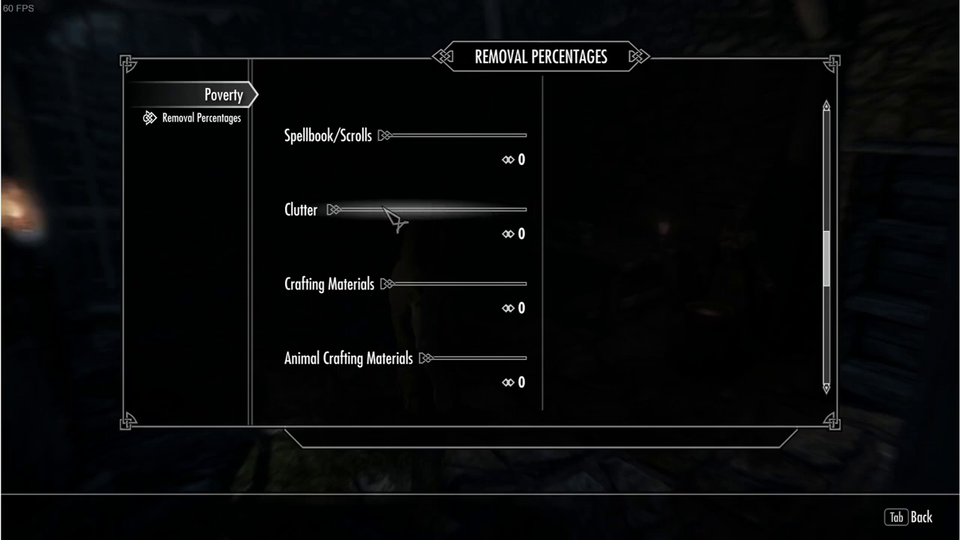
Step: Raise the Clutter removal percentage slider to 100%
click(392, 237)
key(Right)
key(Right)
key(Right)
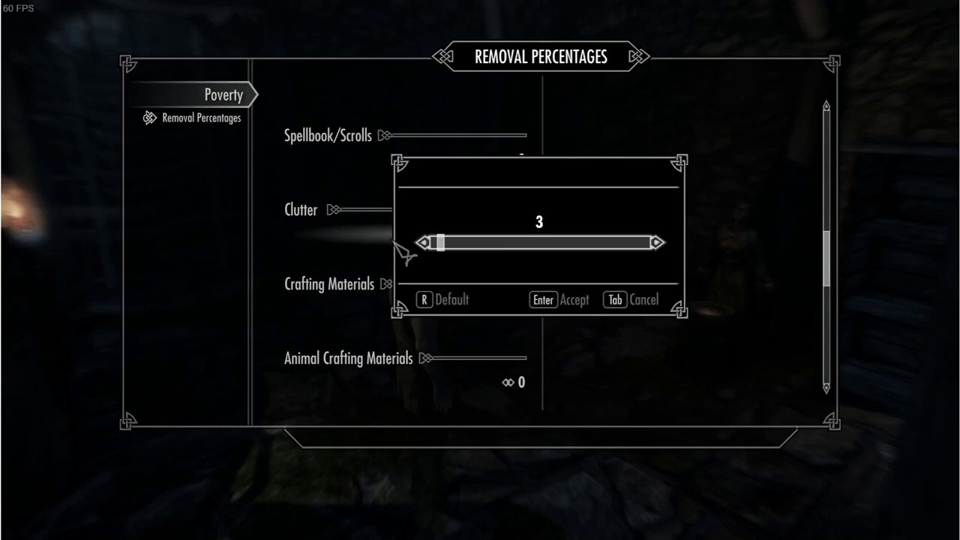
key(Right)
key(Right)
key(Right)
key(Right)
key(Right)
key(Right)
key(Right)
key(Right)
key(Right)
key(Right)
key(Right)
key(Right)
key(Right)
key(Right)
key(Right)
key(Right)
key(Right)
key(Right)
key(Right)
key(Right)
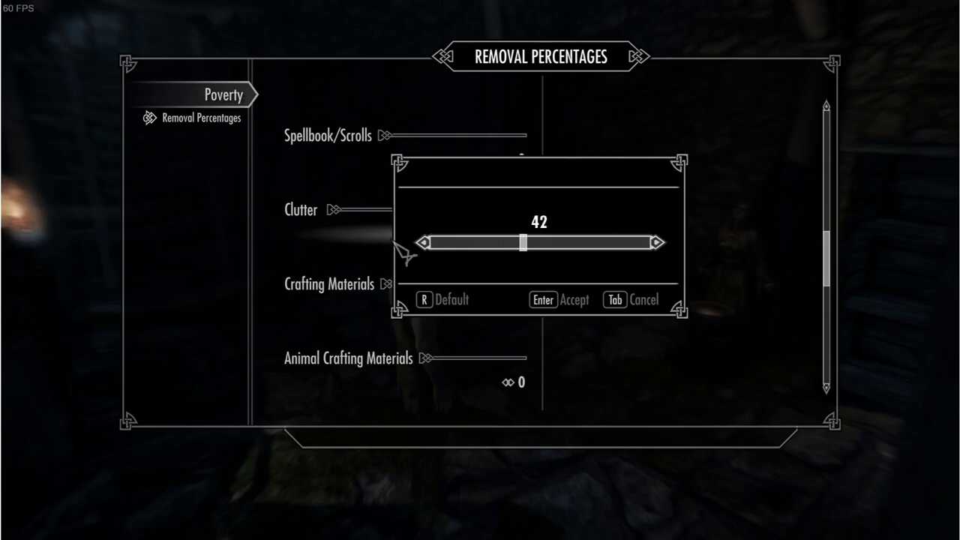
key(Right)
key(Right)
key(Right)
key(Right)
key(Right)
key(Right)
key(Right)
key(Right)
key(Right)
key(Right)
key(Right)
key(Right)
key(Right)
key(Right)
key(Right)
key(Right)
key(Right)
key(Right)
key(Right)
key(Right)
key(Right)
key(Right)
key(Right)
key(Right)
key(Right)
key(Right)
key(Right)
key(Right)
key(Right)
key(Right)
key(Right)
key(Right)
key(Right)
key(Right)
key(Right)
key(Right)
key(Right)
key(Right)
key(Return)
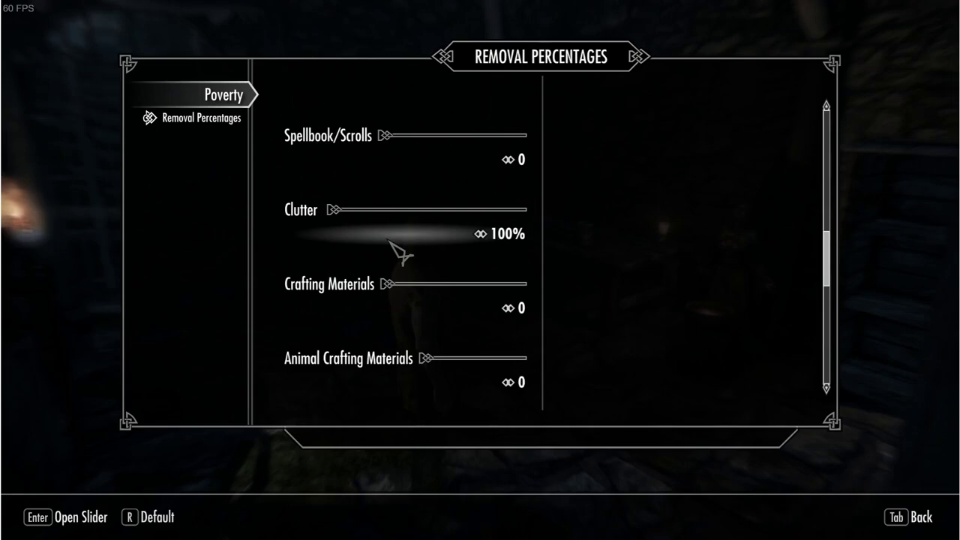
Step: Briefly switch to the OBS recording window and return to Skyrim
key(alt+Tab)
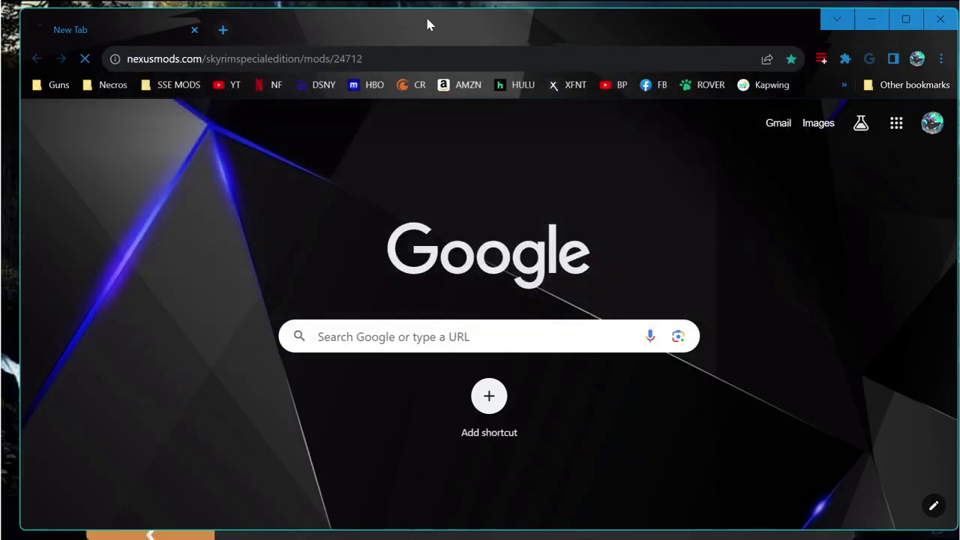
mouse_move(784, 525)
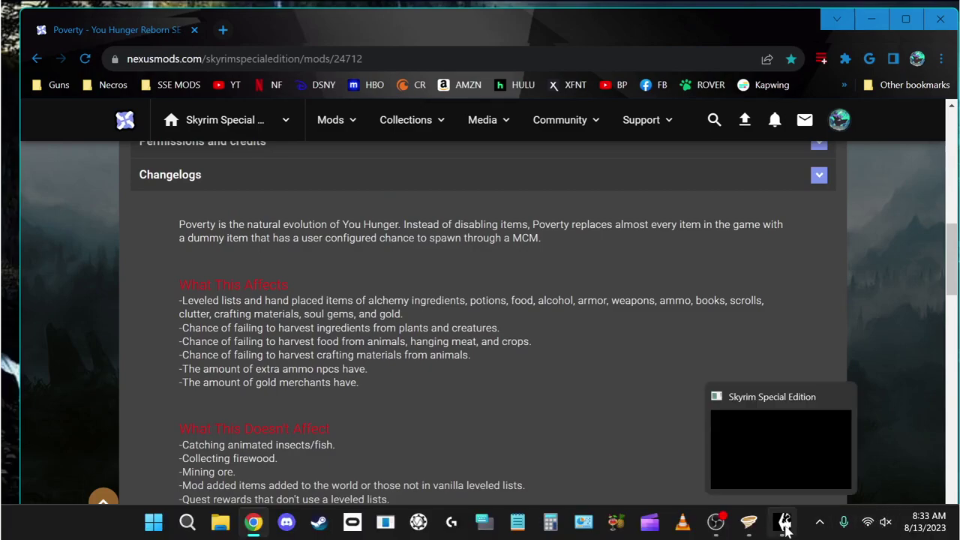
click(717, 523)
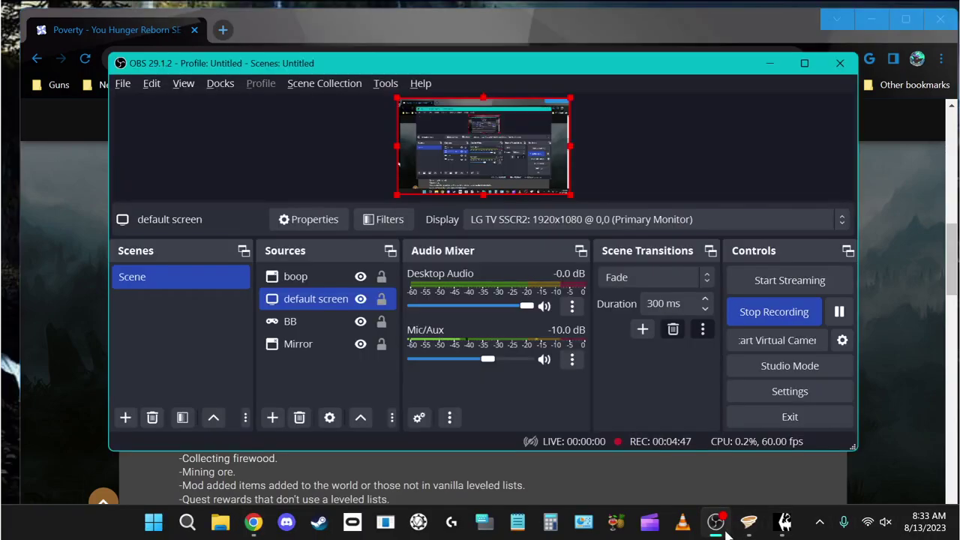
click(717, 523)
click(784, 523)
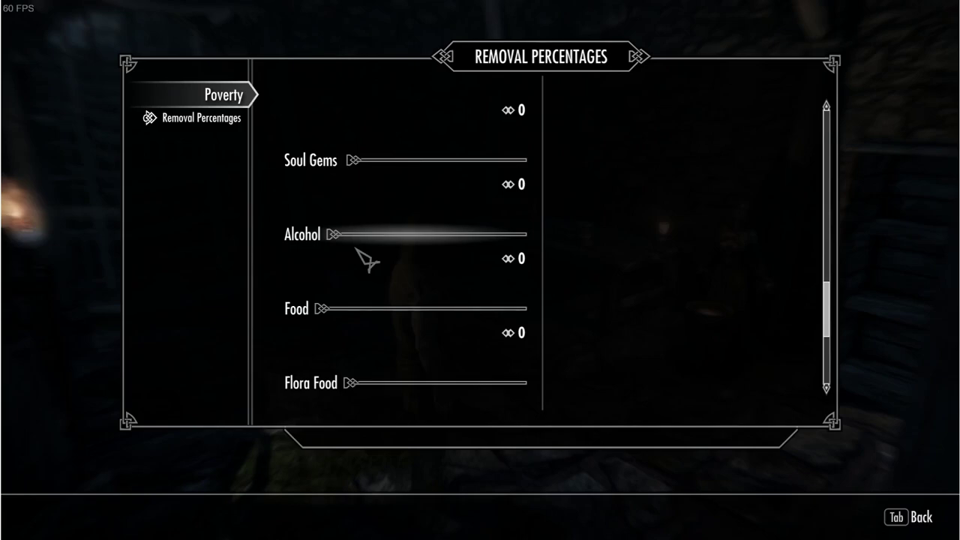
Step: Return to the top of the Removal Percentages list and open the Potions slider, still at 0
scroll(368, 260, up, 4)
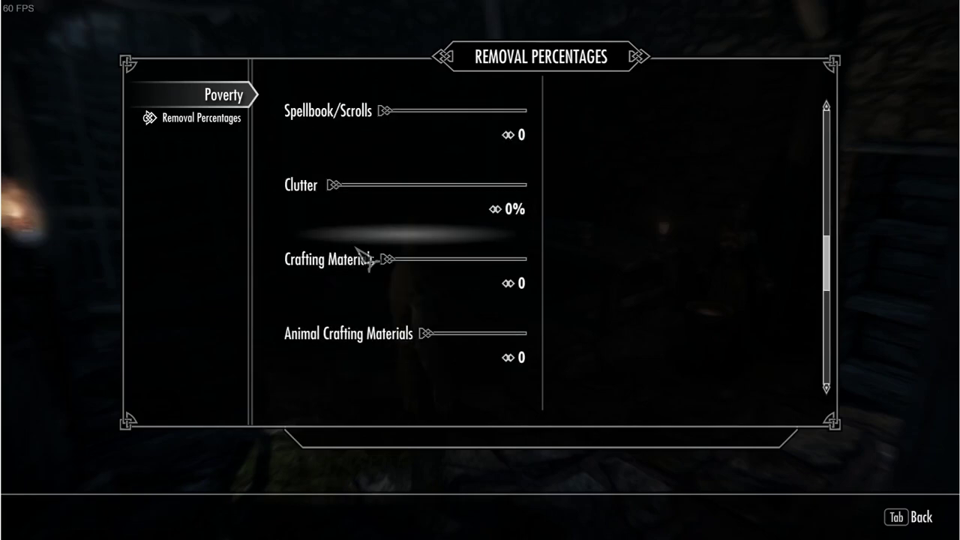
scroll(367, 260, up, 6)
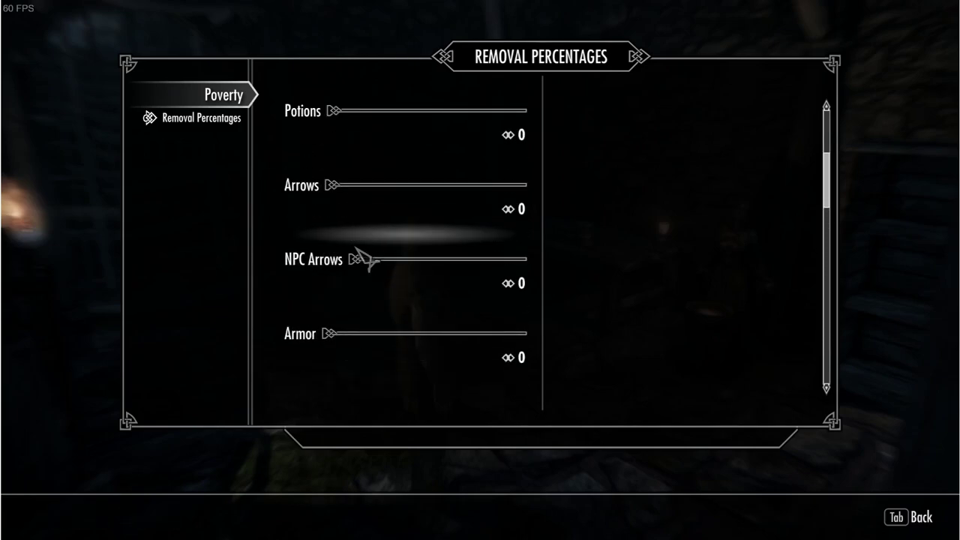
scroll(367, 260, down, 2)
scroll(367, 260, up, 4)
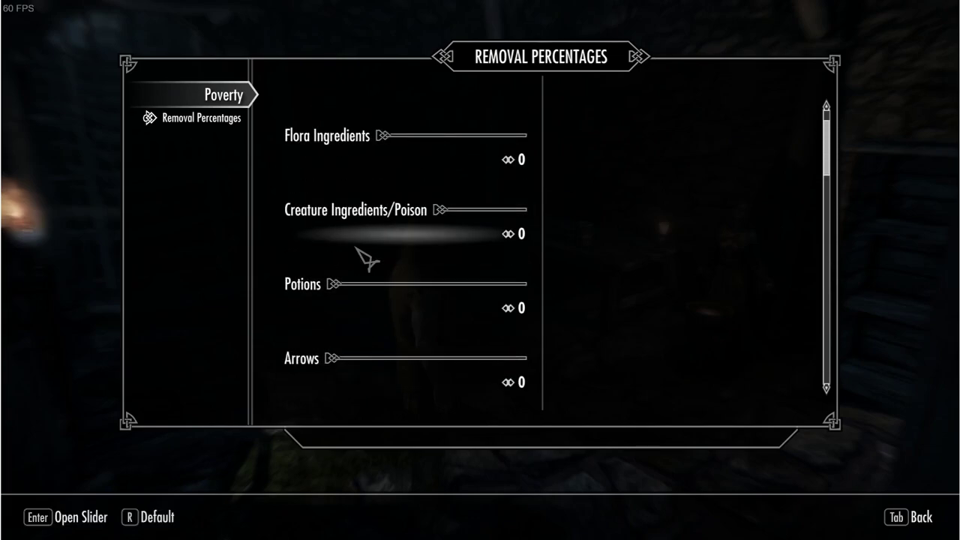
scroll(368, 261, up, 1)
click(380, 365)
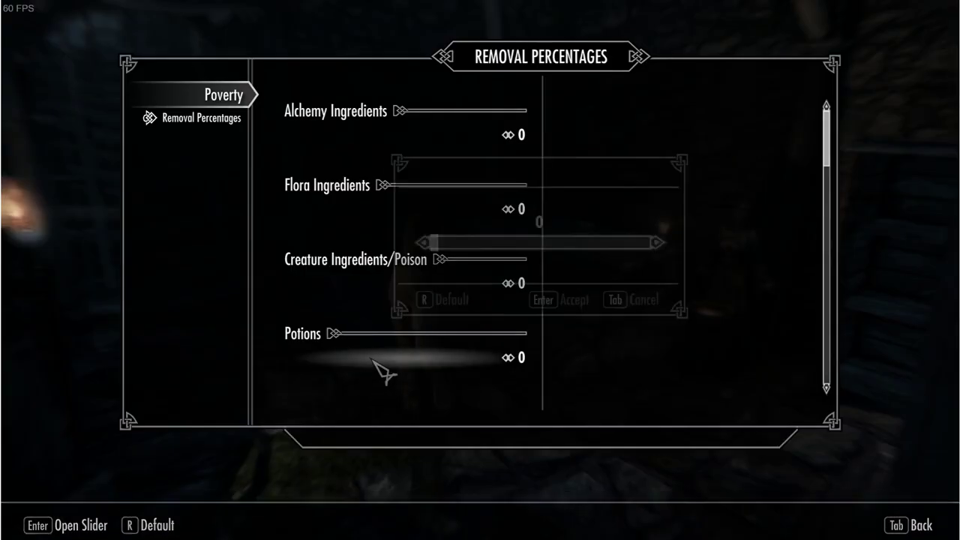